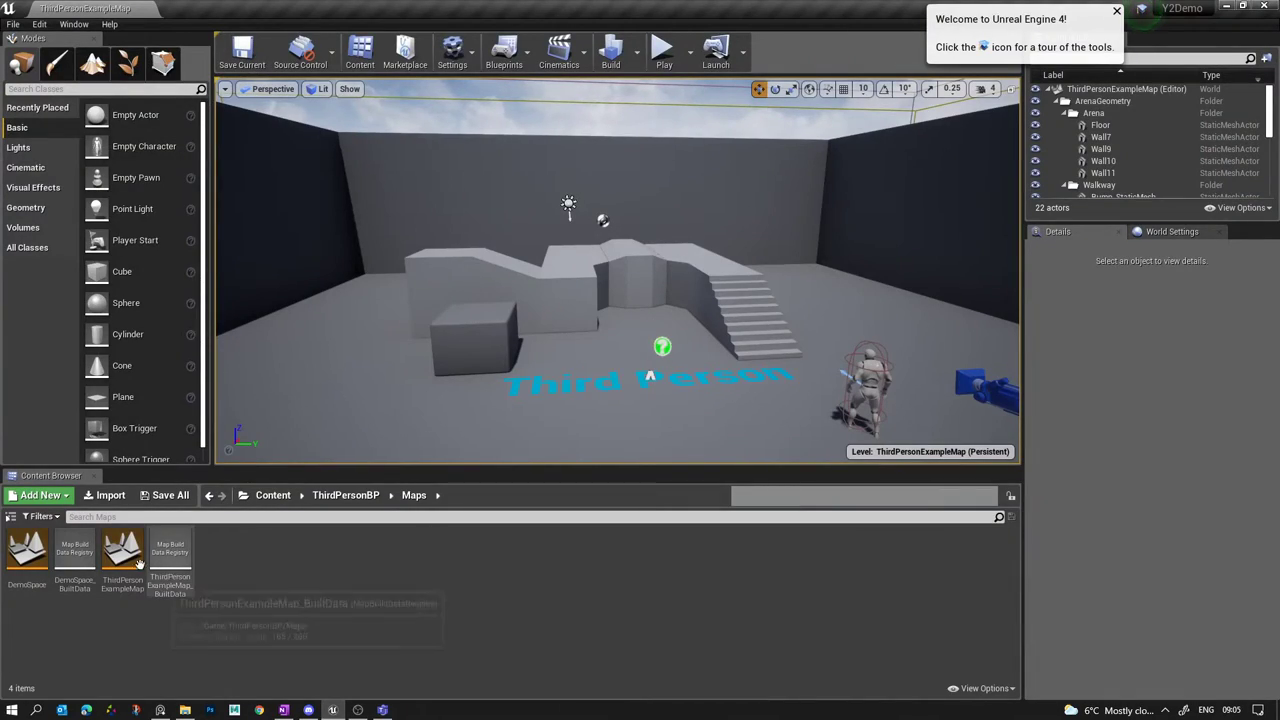
Open the DemoSpace level from the Maps folder.
{"action": "double_click", "coordinate": [27, 555]}
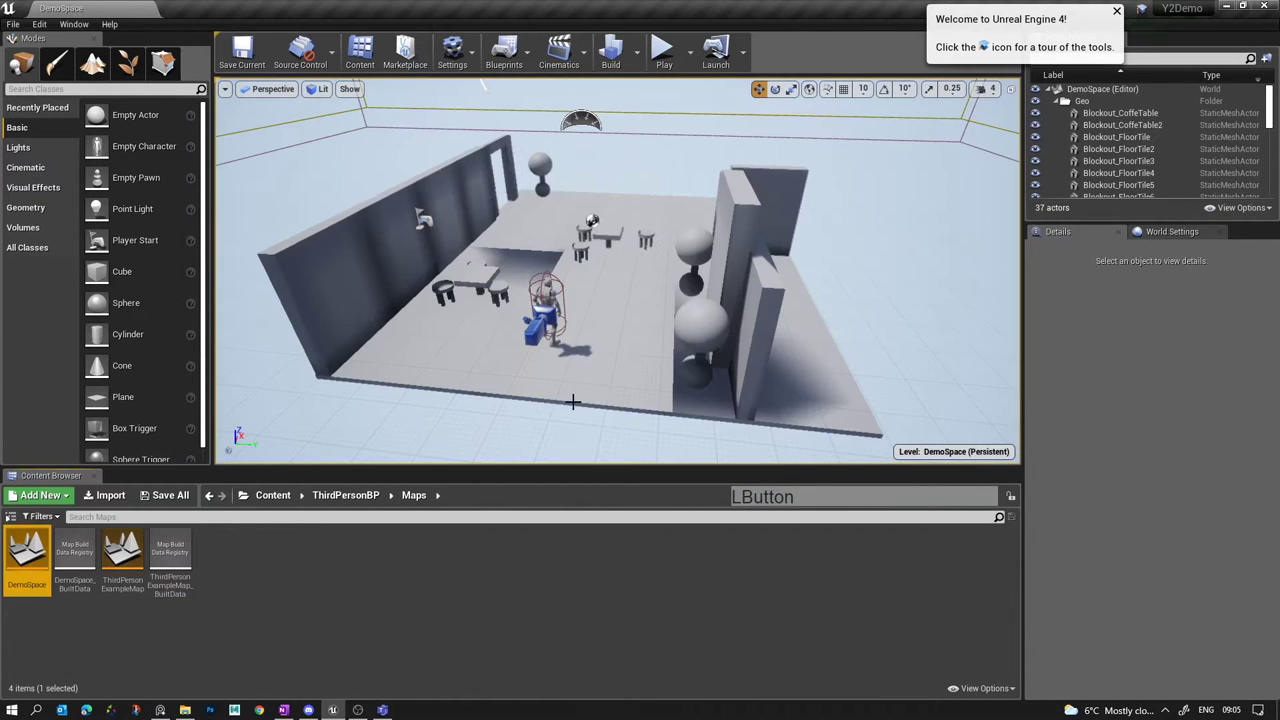
{"action": "right_click_drag", "start_coordinate": [618, 270], "coordinate": [548, 284]}
{"action": "key", "text": "q"}
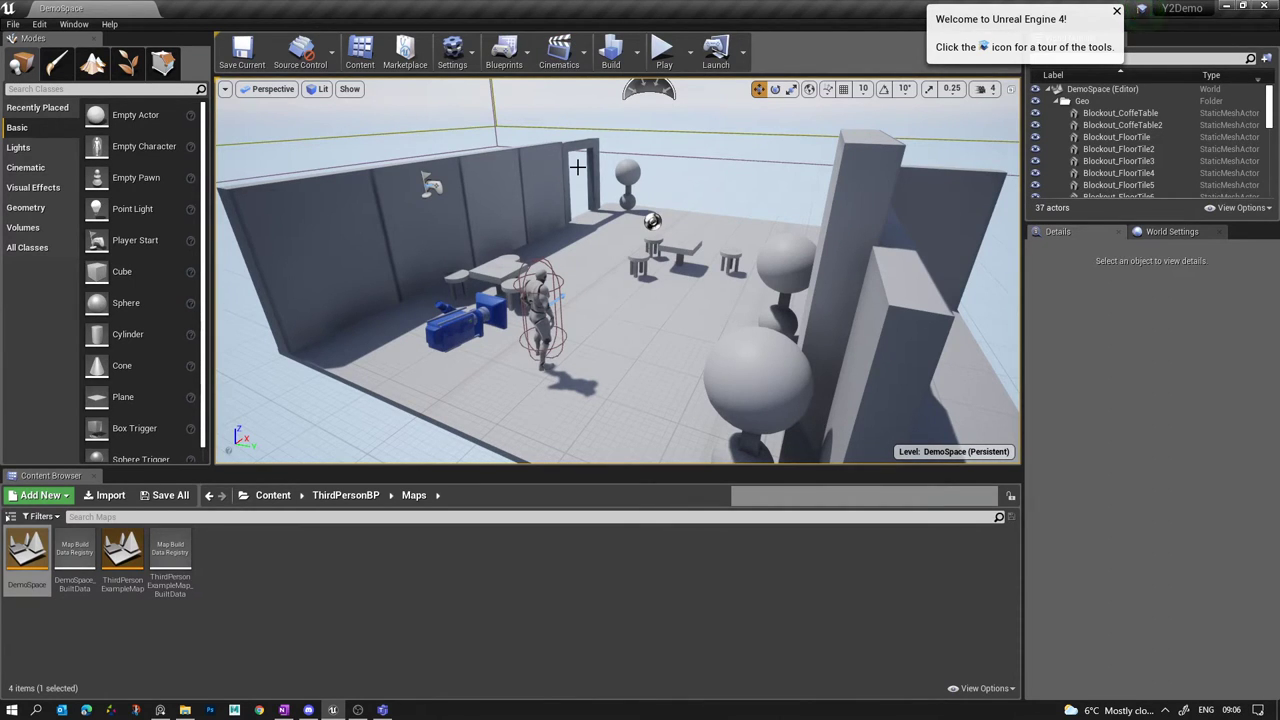
Ungroup the grouped blockout meshes of the room so each piece can be selected individually.
{"action": "right_click_drag", "start_coordinate": [648, 237], "coordinate": [648, 237]}
{"action": "key", "text": "a"}
{"action": "key", "text": "w"}
{"action": "right_click_drag", "start_coordinate": [737, 265], "coordinate": [737, 265]}
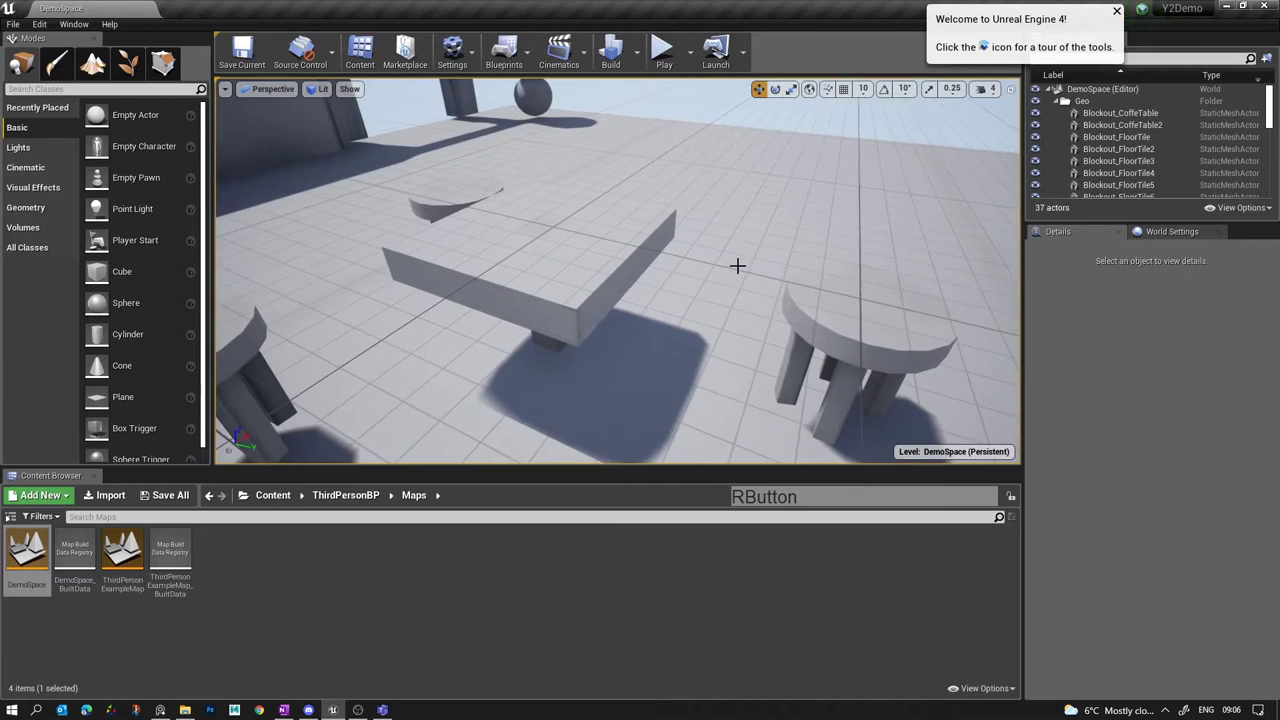
{"action": "left_click", "coordinate": [511, 274]}
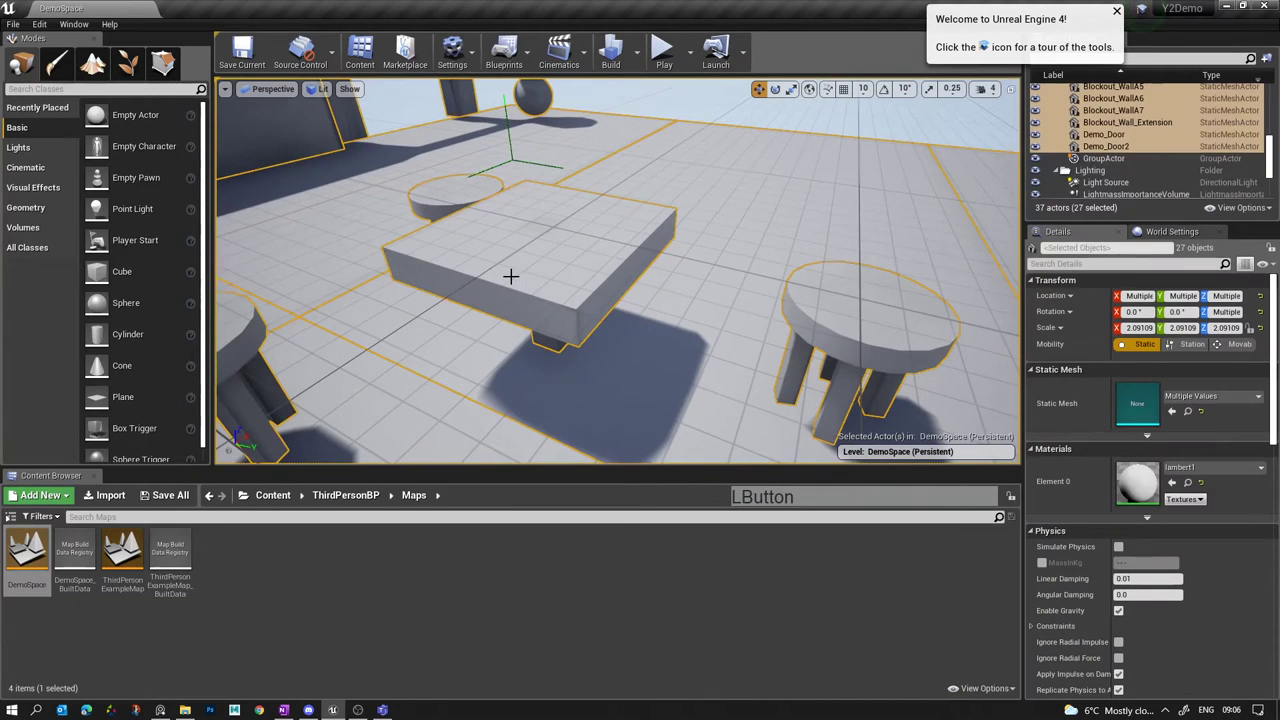
{"action": "right_click", "coordinate": [1132, 137]}
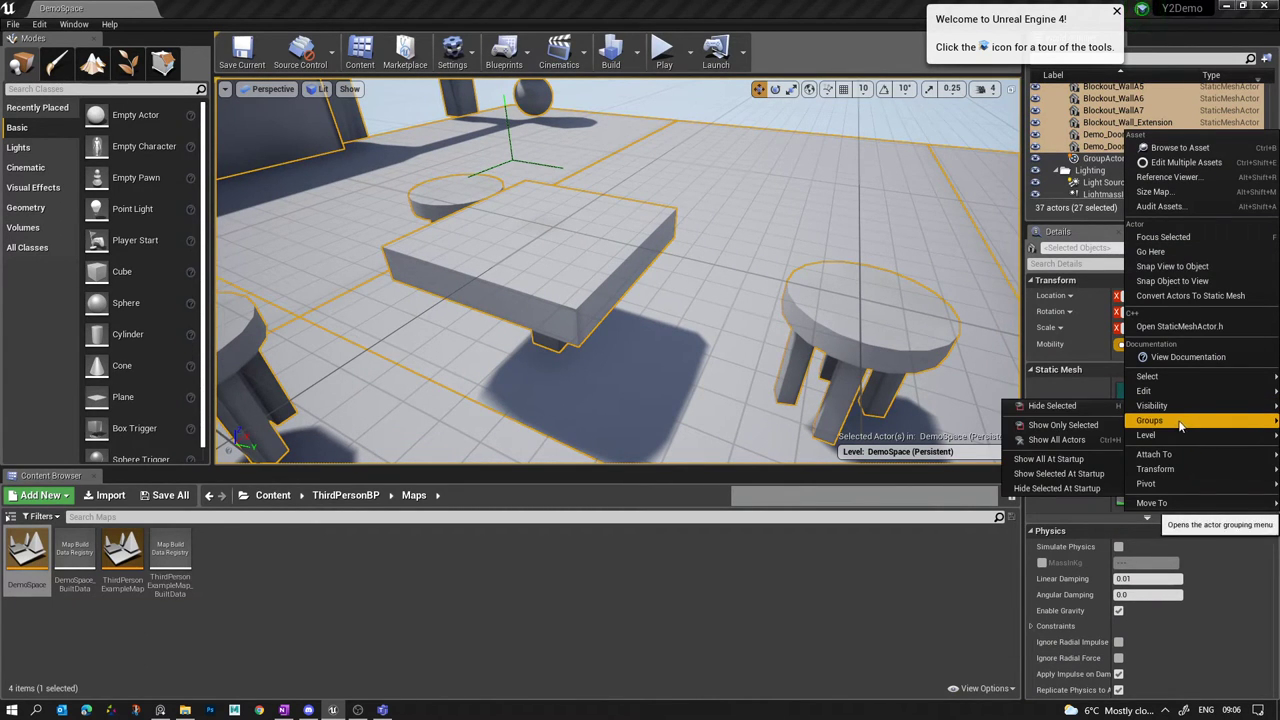
{"action": "mouse_move", "coordinate": [1150, 420]}
{"action": "left_click", "coordinate": [1098, 420]}
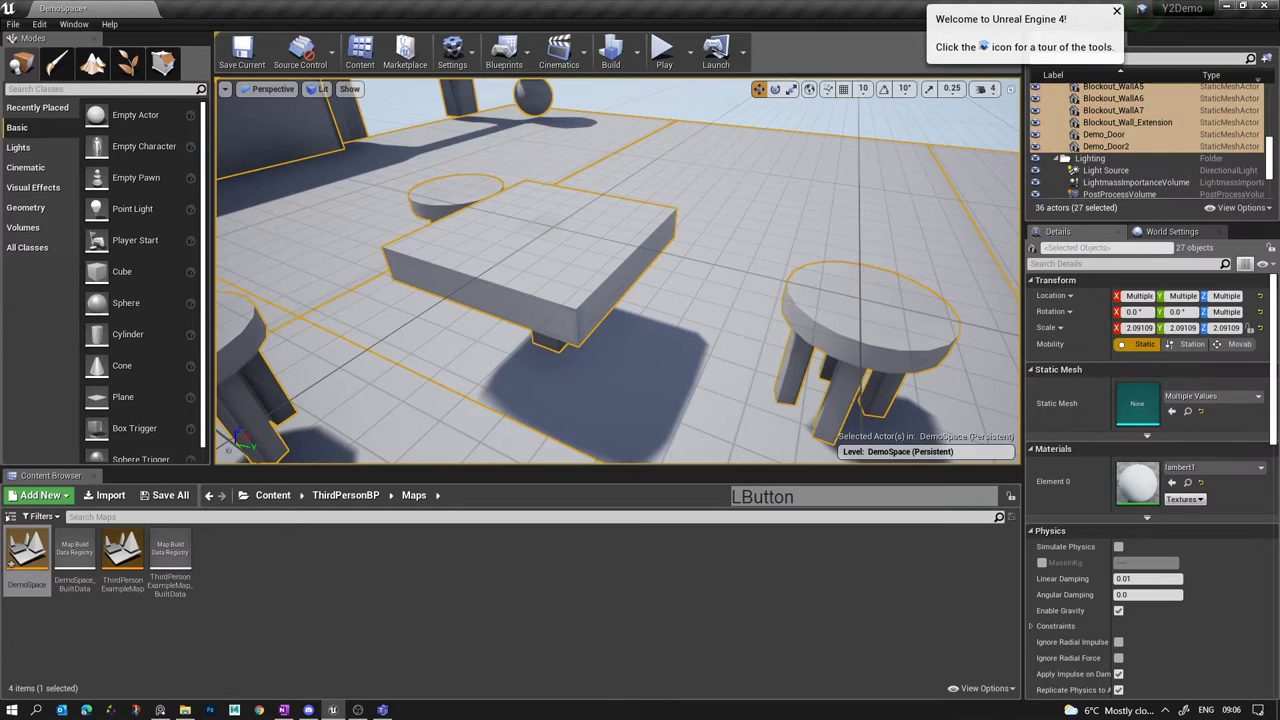
Move the Blockout_CoffeTable2 mesh across the floor to about X -89, Y 283.
{"action": "left_click", "coordinate": [634, 252]}
{"action": "left_click", "coordinate": [641, 254]}
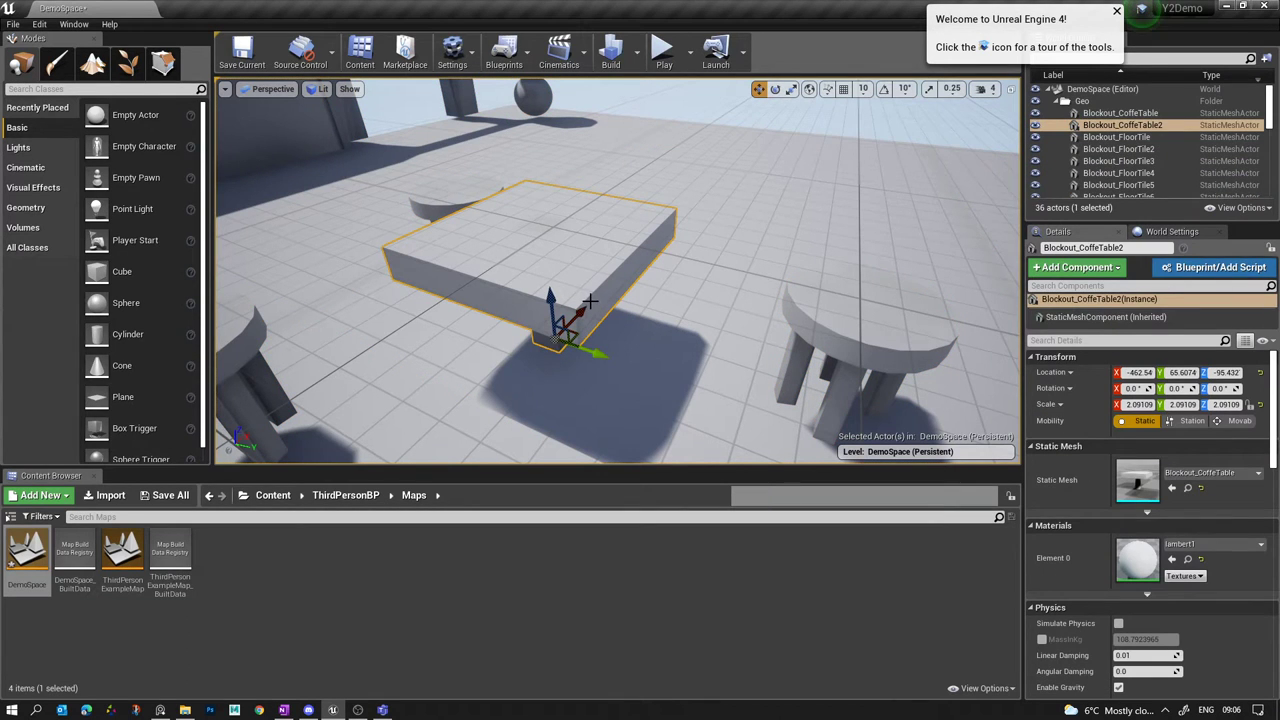
{"action": "left_click_drag", "start_coordinate": [575, 335], "coordinate": [934, 190]}
{"action": "right_click_drag", "start_coordinate": [934, 190], "coordinate": [960, 190]}
{"action": "key", "text": "w"}
{"action": "key", "text": "s"}
{"action": "key", "text": "w"}
{"action": "key", "text": "d"}
{"action": "right_click_drag", "start_coordinate": [537, 109], "coordinate": [440, 80]}
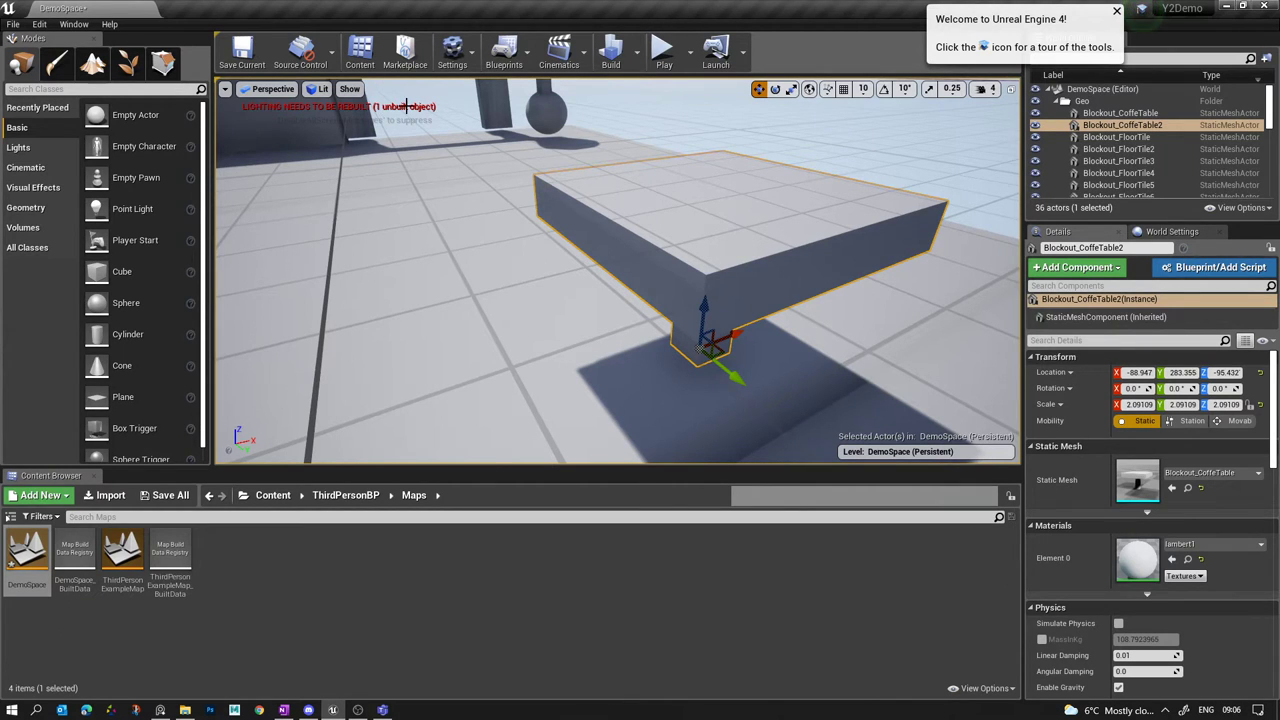
Examine the moved coffee table and the floor shadows around it from several angles.
{"action": "right_click_drag", "start_coordinate": [380, 113], "coordinate": [380, 113]}
{"action": "key", "text": "a"}
{"action": "key", "text": "s"}
{"action": "key", "text": "s"}
{"action": "key", "text": "w"}
{"action": "key", "text": "w"}
{"action": "key", "text": "w"}
{"action": "right_click_drag", "start_coordinate": [961, 349], "coordinate": [961, 349]}
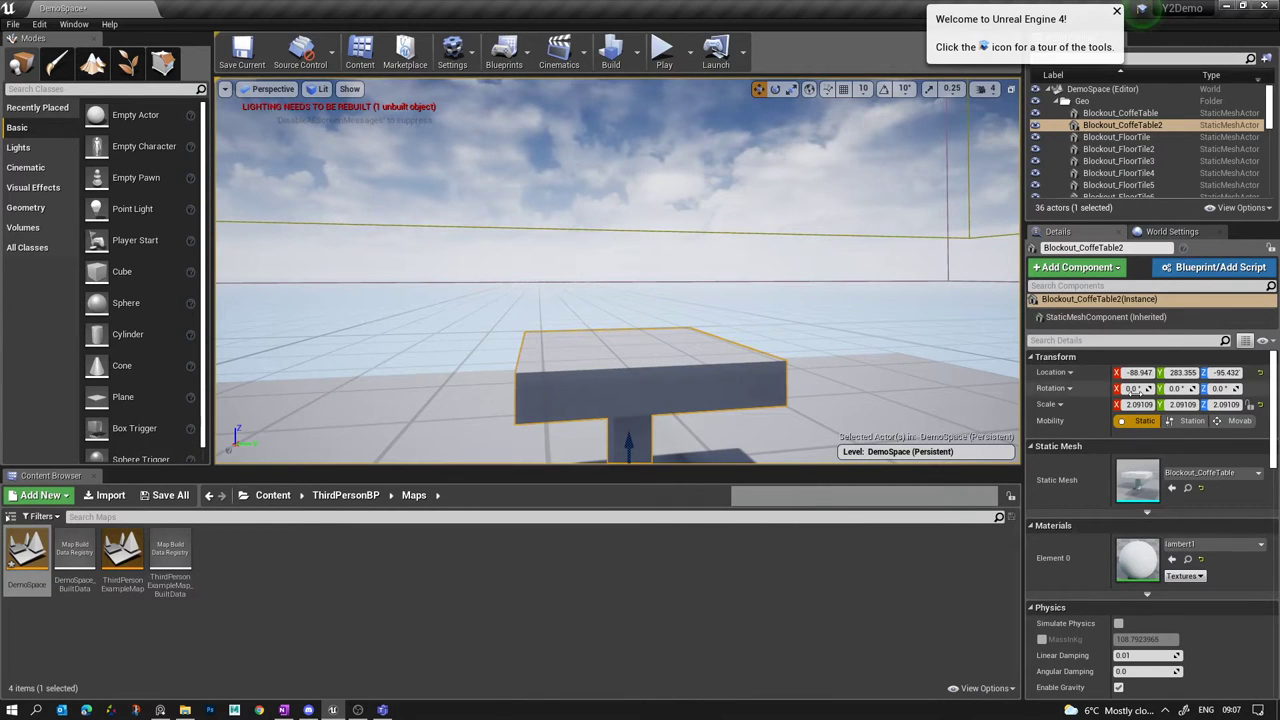
Move the coffee table along the Y axis to about 215.
{"action": "right_click_drag", "start_coordinate": [749, 414], "coordinate": [749, 414]}
{"action": "right_click_drag", "start_coordinate": [663, 413], "coordinate": [681, 409]}
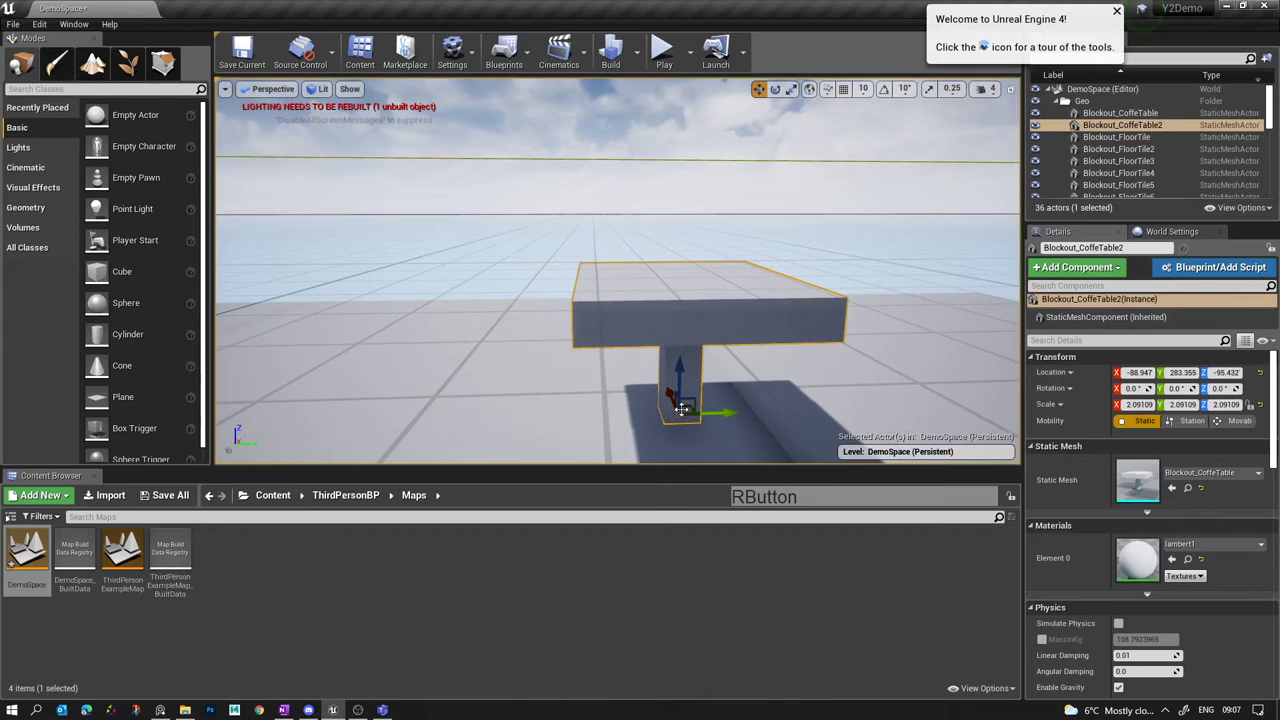
{"action": "right_click_drag", "start_coordinate": [566, 406], "coordinate": [566, 406]}
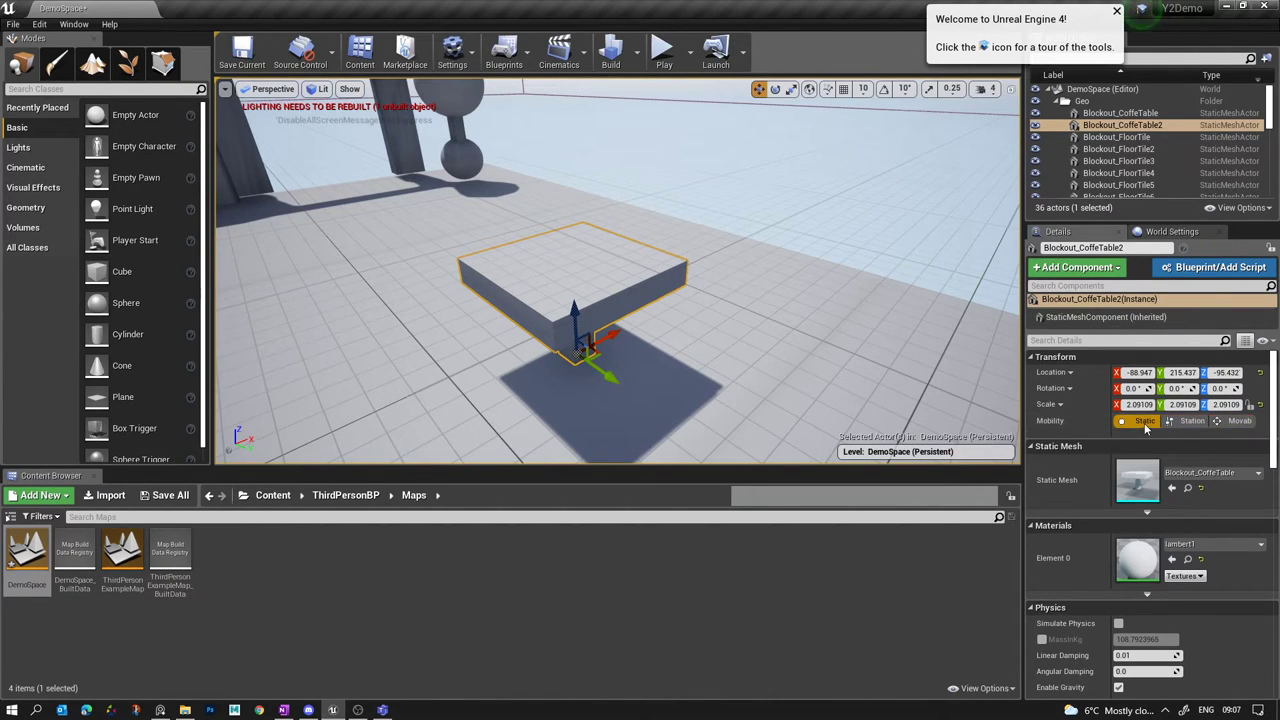
Select the Blockout_Stool5 mesh beside the table's original shadow and set its mobility to Static.
{"action": "right_click_drag", "start_coordinate": [617, 270], "coordinate": [450, 380]}
{"action": "right_click_drag", "start_coordinate": [610, 320], "coordinate": [728, 292]}
{"action": "key", "text": "a"}
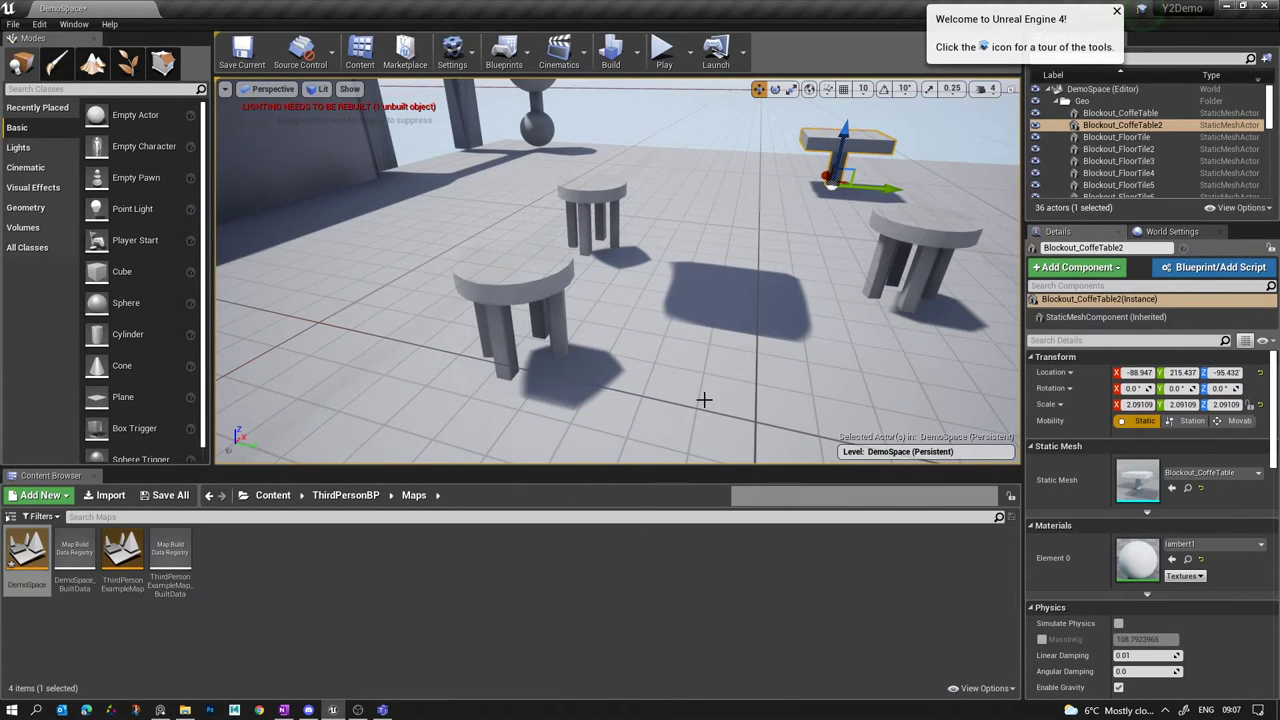
{"action": "right_click_drag", "start_coordinate": [598, 288], "coordinate": [561, 343]}
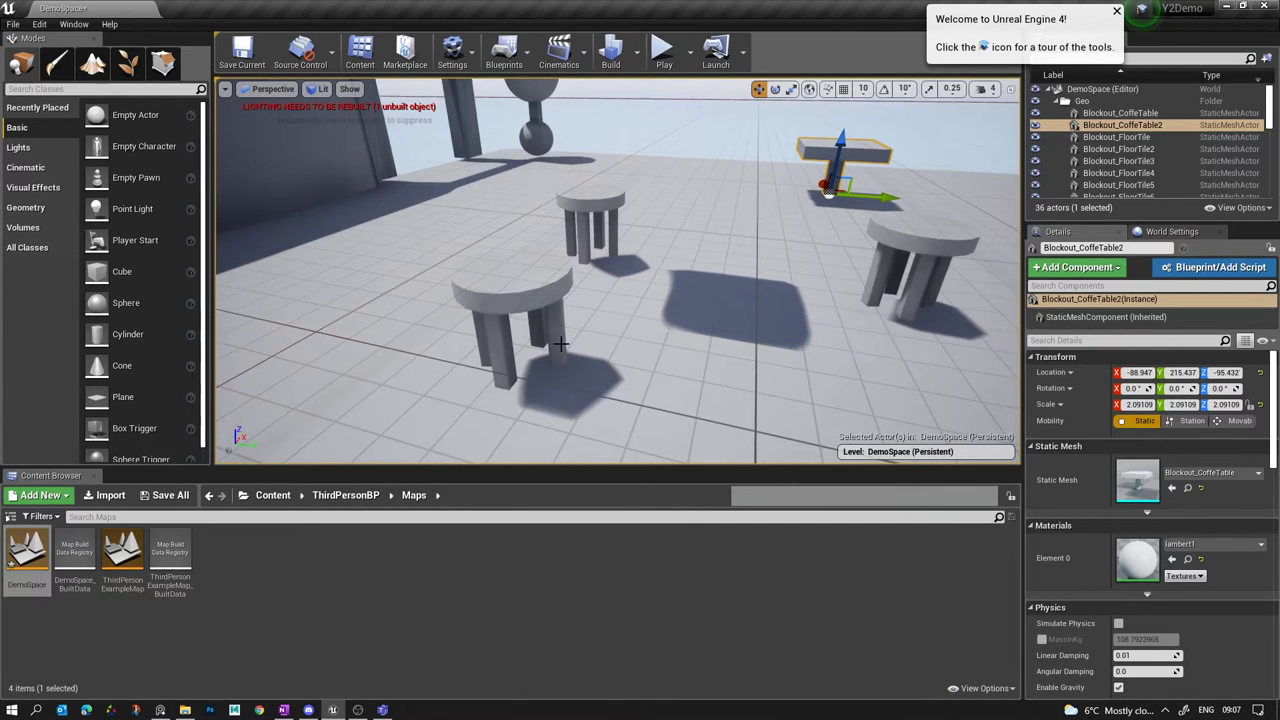
{"action": "right_click_drag", "start_coordinate": [701, 289], "coordinate": [716, 291]}
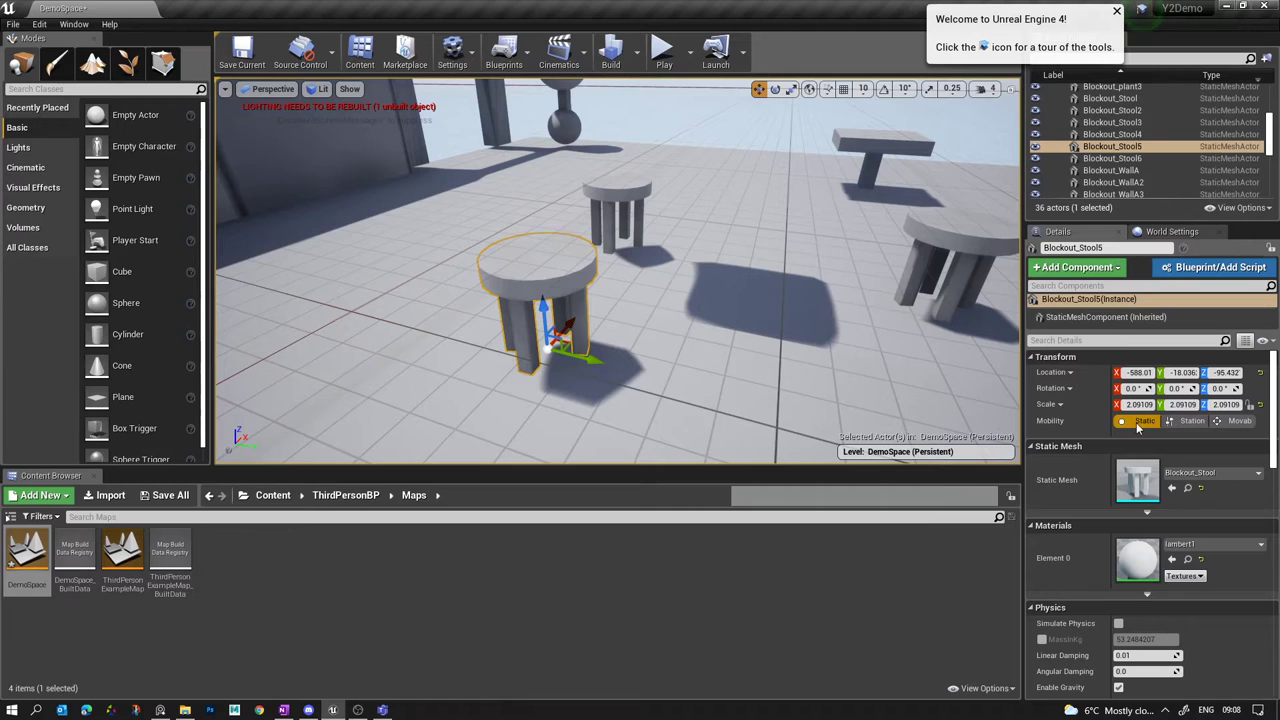
{"action": "left_click", "coordinate": [1137, 425]}
Move the Blockout_Stool5 mesh across the floor to about X -624, Y -249.
{"action": "right_click_drag", "start_coordinate": [499, 273], "coordinate": [330, 250]}
{"action": "right_click_drag", "start_coordinate": [510, 283], "coordinate": [647, 130]}
{"action": "mouse_move", "coordinate": [469, 287]}
{"action": "right_mouse_down"}
{"action": "mouse_move", "coordinate": [430, 291]}
{"action": "mouse_move", "coordinate": [469, 287]}
{"action": "right_mouse_up"}
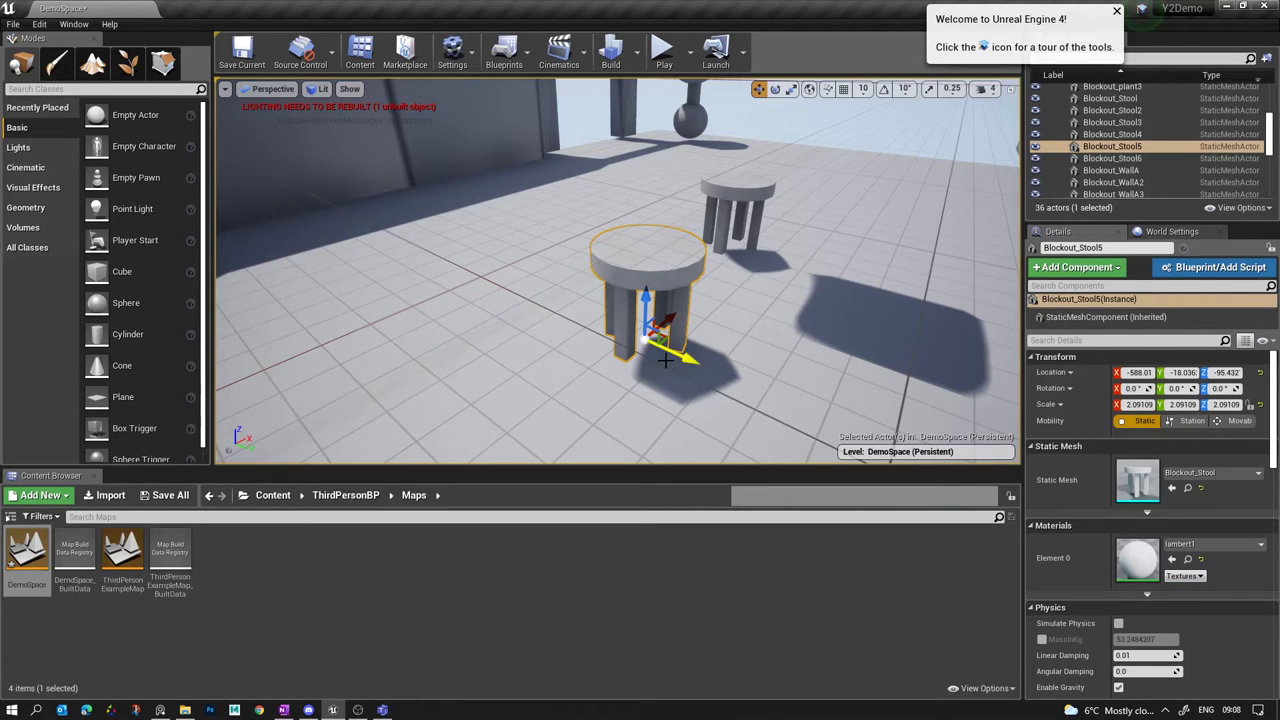
{"action": "mouse_move", "coordinate": [665, 360]}
{"action": "right_mouse_down"}
{"action": "mouse_move", "coordinate": [625, 350]}
{"action": "mouse_move", "coordinate": [678, 350]}
{"action": "right_mouse_up"}
{"action": "left_click_drag", "start_coordinate": [678, 350], "coordinate": [604, 401]}
{"action": "right_click_drag", "start_coordinate": [717, 392], "coordinate": [352, 115]}
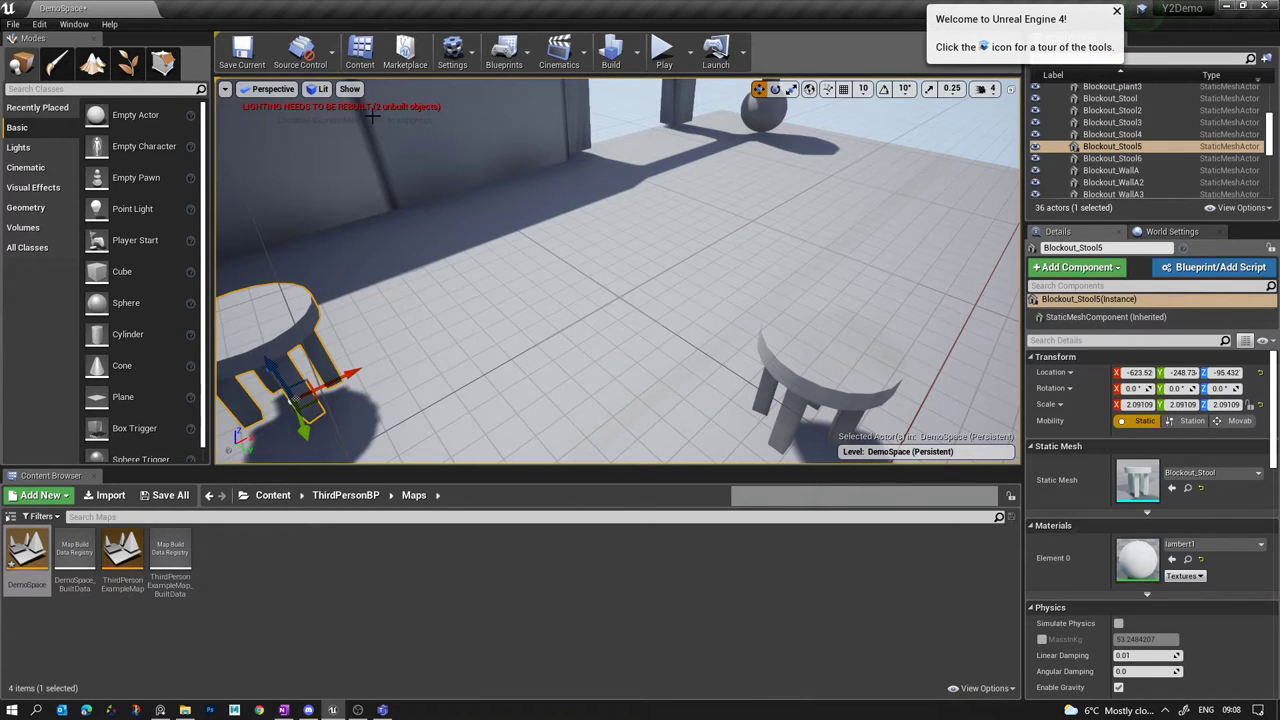
Build only the lighting for the level and close the Message Log.
{"action": "mouse_move", "coordinate": [553, 226]}
{"action": "right_mouse_down"}
{"action": "mouse_move", "coordinate": [430, 280]}
{"action": "mouse_move", "coordinate": [620, 260]}
{"action": "mouse_move", "coordinate": [557, 229]}
{"action": "right_mouse_up"}
{"action": "key", "text": "a"}
{"action": "key", "text": "w"}
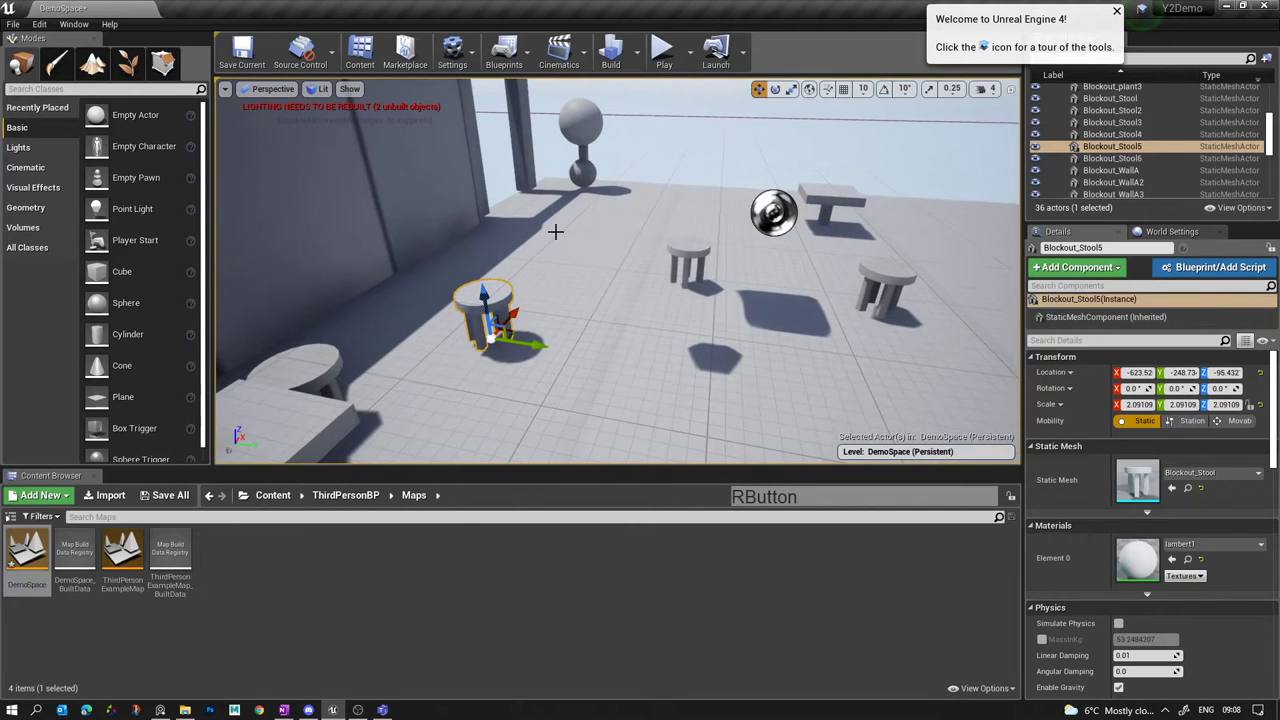
{"action": "left_click", "coordinate": [637, 54]}
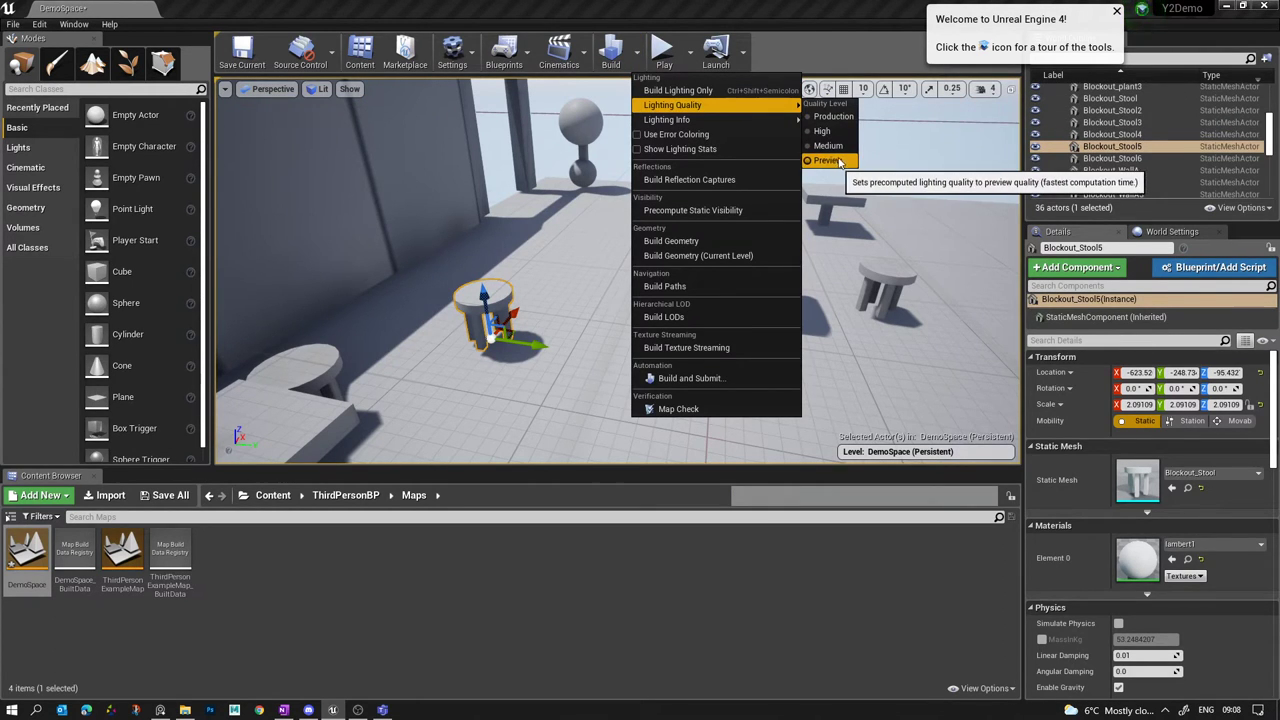
{"action": "left_click", "coordinate": [741, 92]}
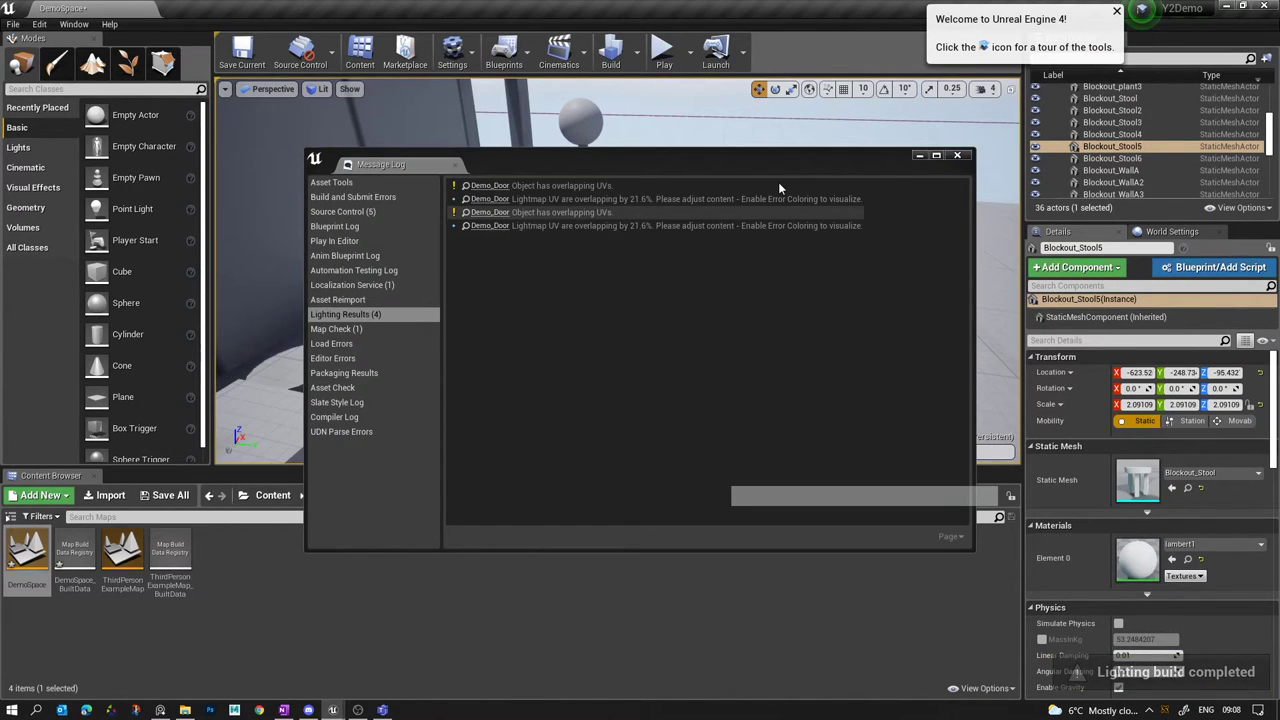
{"action": "left_click", "coordinate": [958, 157]}
Examine the rebuilt shadows around the moved stool and table, and across the whole room.
{"action": "right_click_drag", "start_coordinate": [617, 270], "coordinate": [618, 300]}
{"action": "key", "text": "w"}
{"action": "key", "text": "s"}
{"action": "key", "text": "w"}
{"action": "right_click_drag", "start_coordinate": [617, 270], "coordinate": [700, 265]}
{"action": "key", "text": "w"}
{"action": "key", "text": "s"}
{"action": "key", "text": "a"}
{"action": "key", "text": "w"}
{"action": "key", "text": "s"}
{"action": "key", "text": "s"}
{"action": "right_click_drag", "start_coordinate": [595, 300], "coordinate": [716, 346]}
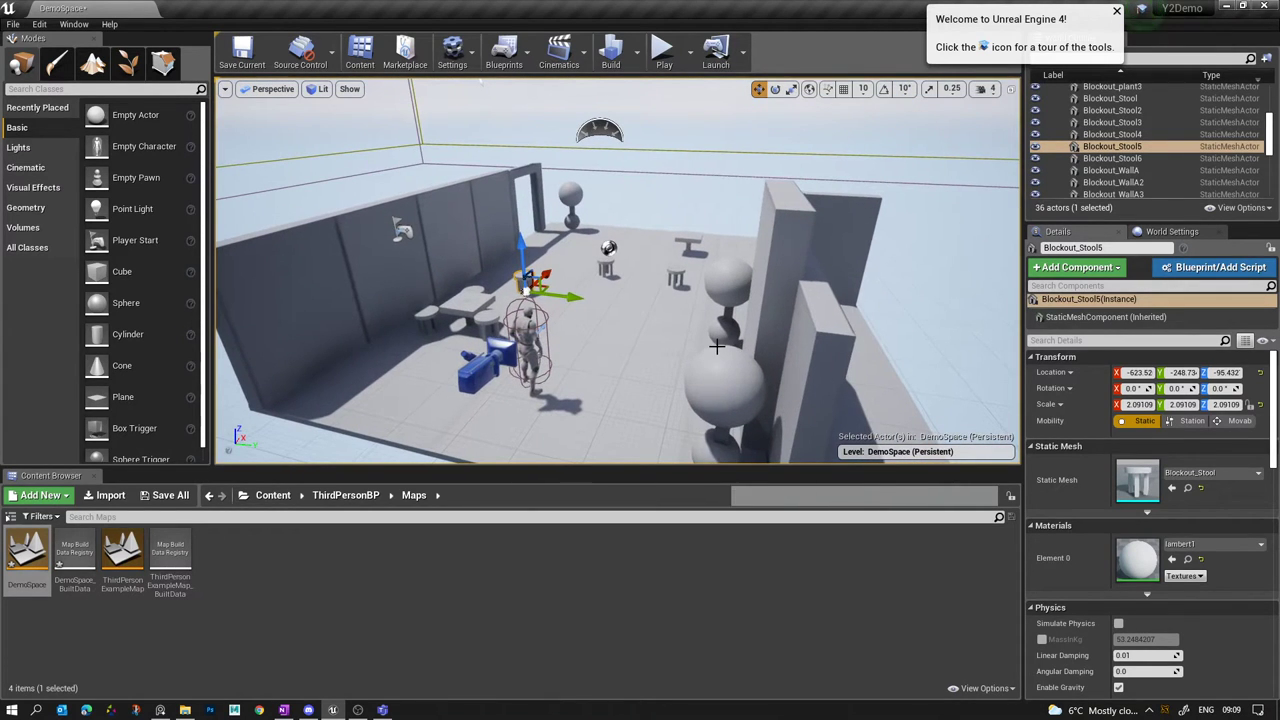